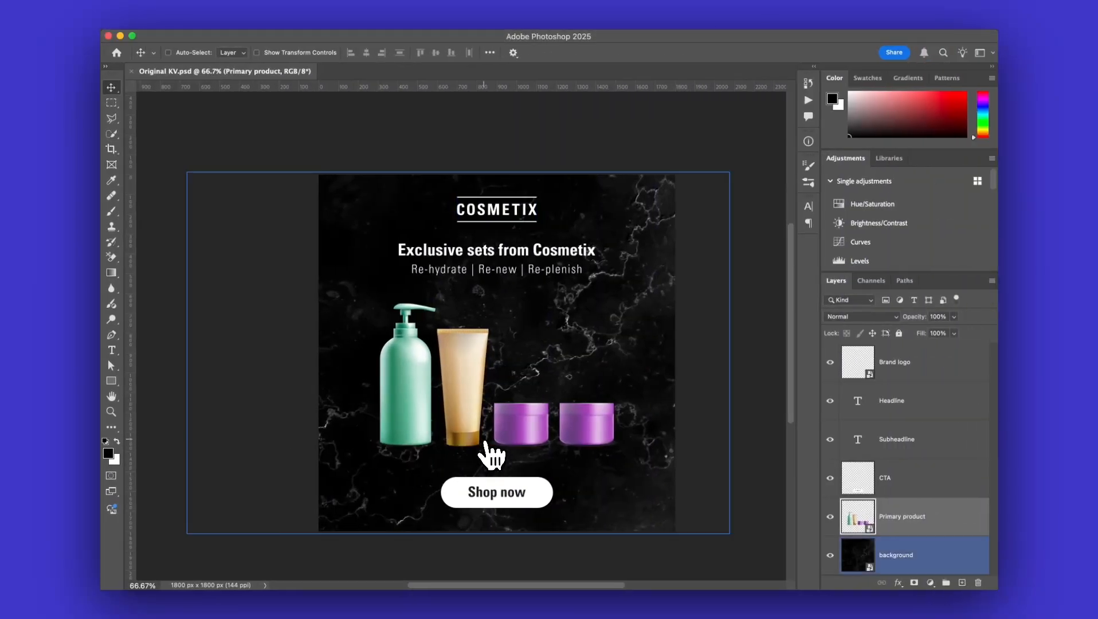
Examine the layer structure of Original KV.psd, from the Brand logo and text layers down to the background
{"action": "left_click", "coordinate": [838, 400]}
{"action": "left_click", "coordinate": [908, 370]}
{"action": "left_click", "coordinate": [912, 435]}
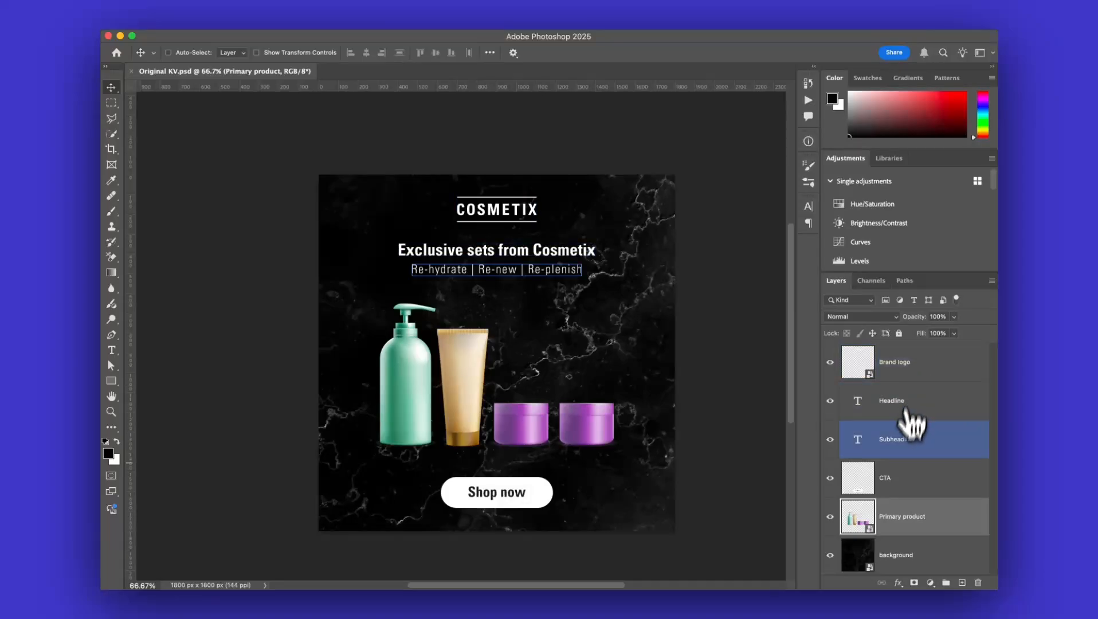
{"action": "left_click", "coordinate": [902, 552]}
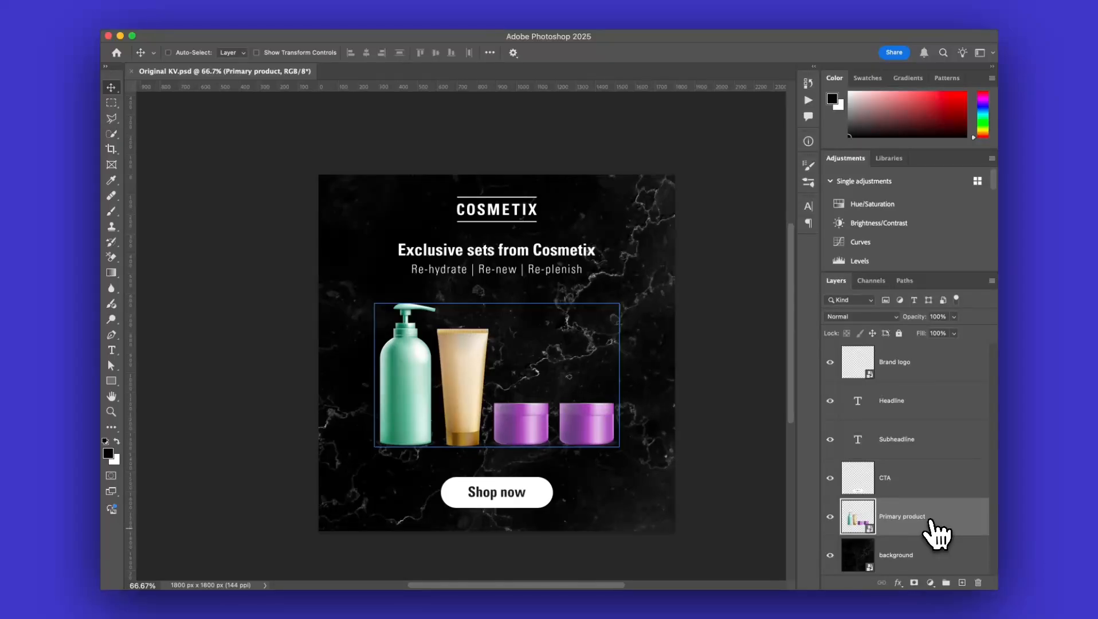
{"action": "left_click", "coordinate": [917, 439]}
{"action": "left_click", "coordinate": [931, 380]}
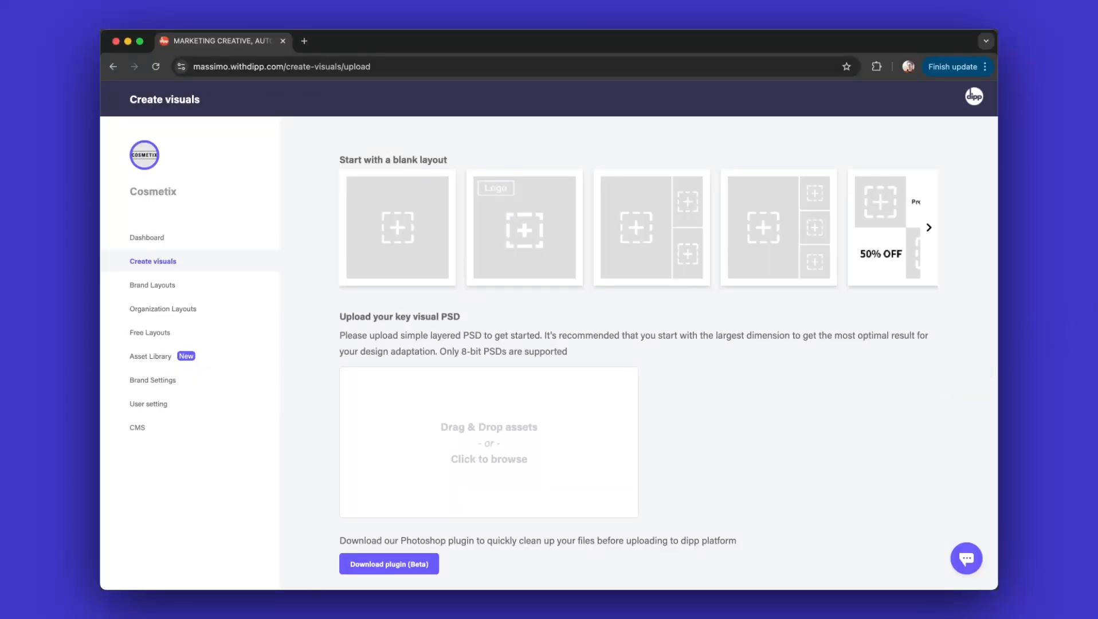
Switch to dipp in the browser and upload Original KV.psd as the key visual
{"action": "left_click", "coordinate": [1096, 309]}
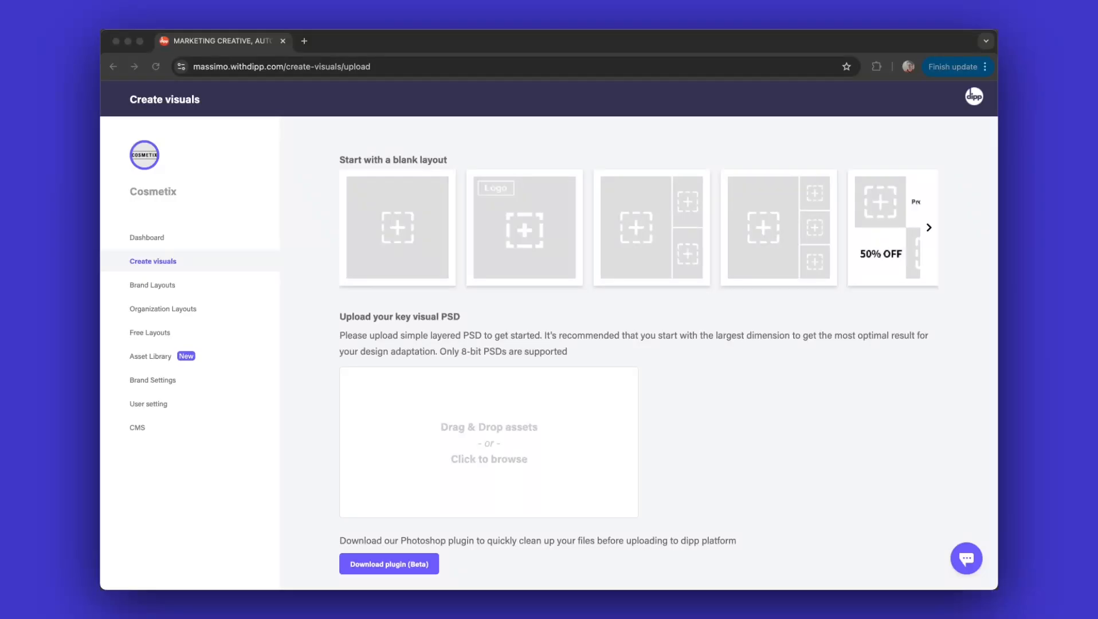
{"action": "left_click_drag", "start_coordinate": [1096, 310], "coordinate": [562, 512]}
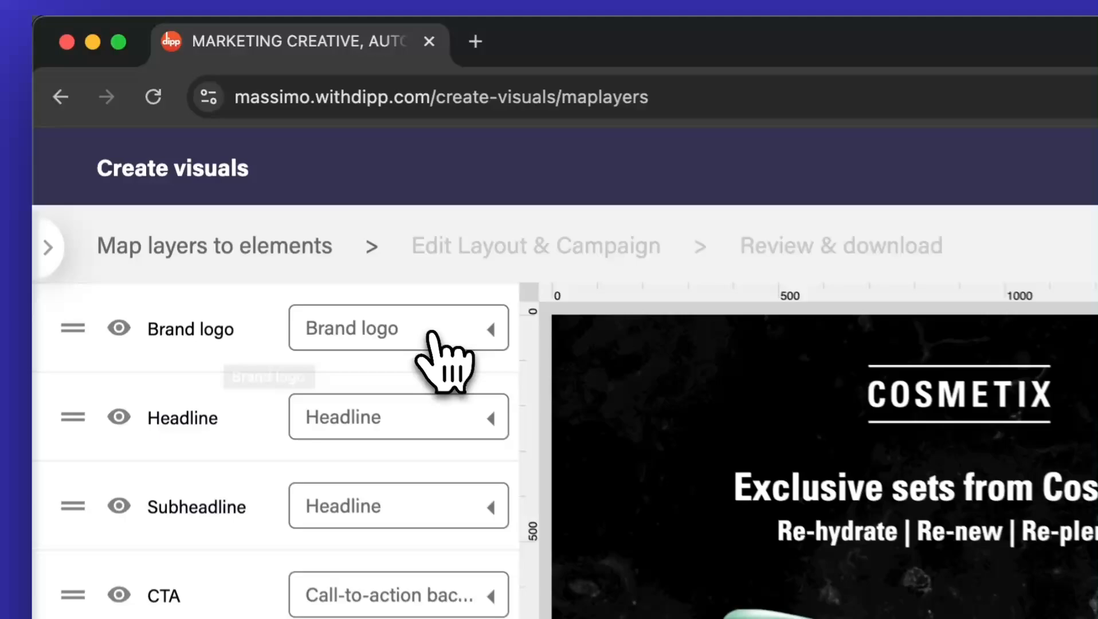
Check the element choices for the Brand logo layer, keep it mapped to Brand logo, and finish the layer mapping
{"action": "left_click", "coordinate": [432, 334]}
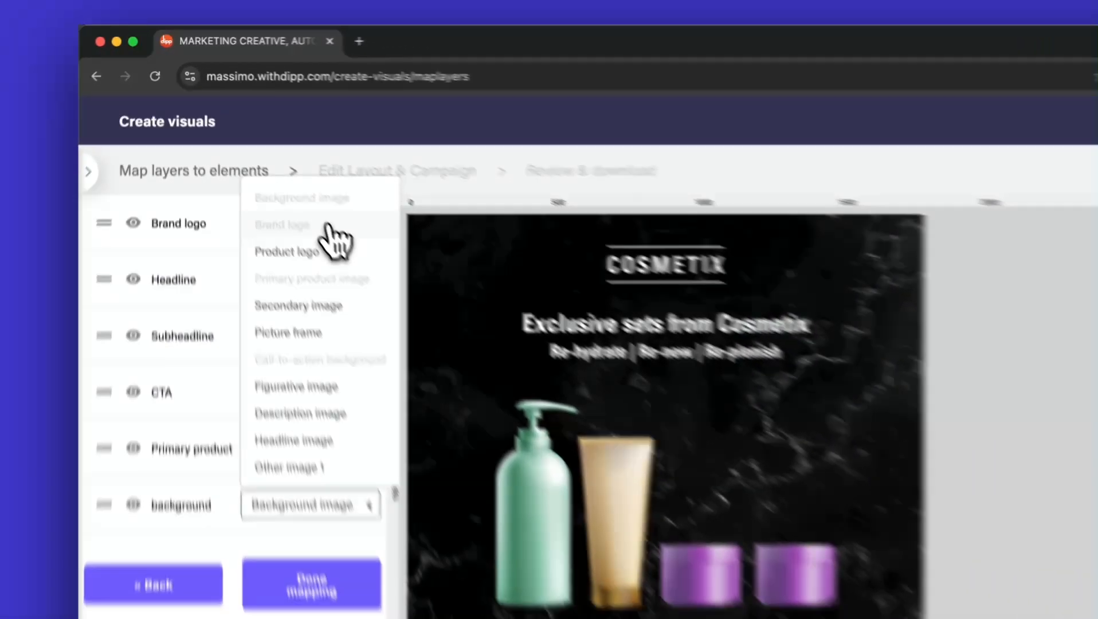
{"action": "left_click", "coordinate": [434, 341]}
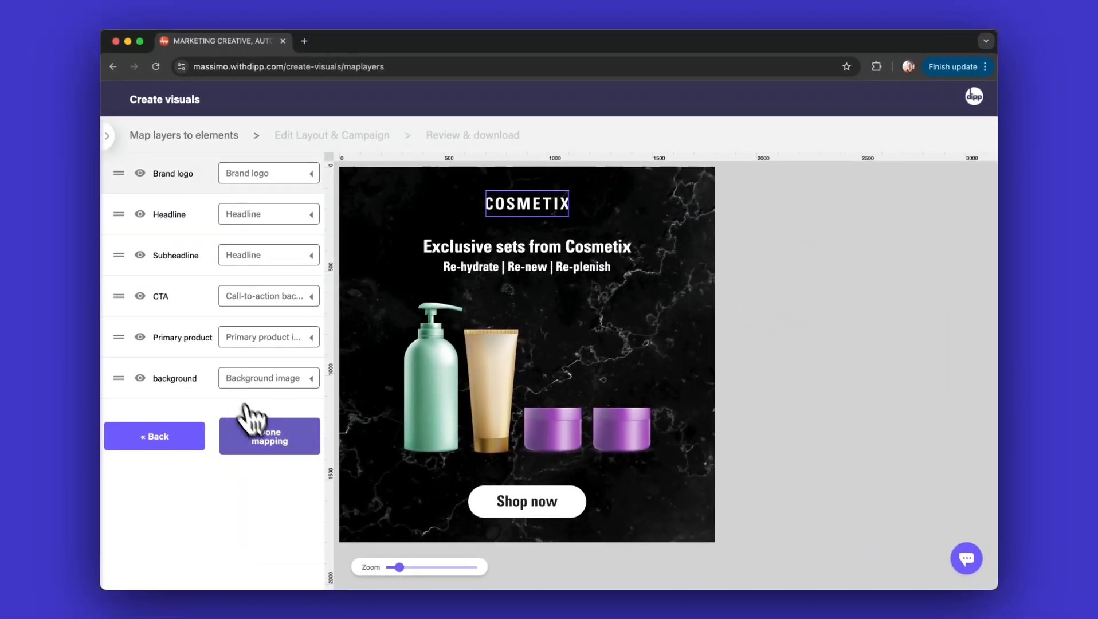
{"action": "left_click", "coordinate": [274, 435]}
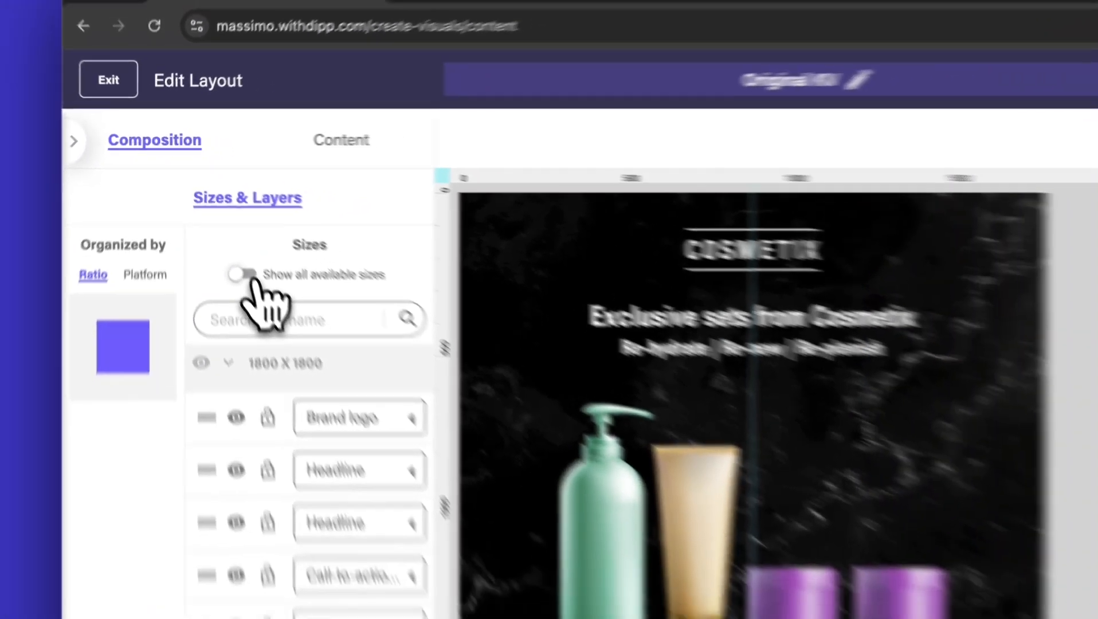
Show all available sizes and browse the ones in the tall and square ratio groups
{"action": "left_click", "coordinate": [248, 277]}
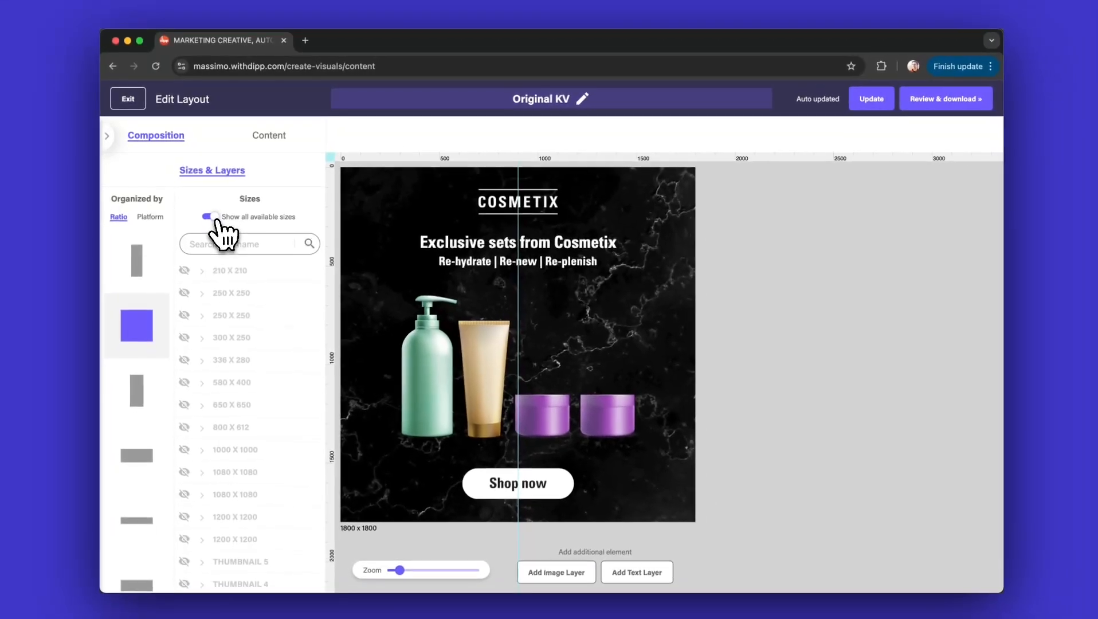
{"action": "scroll", "coordinate": [219, 343], "scroll_direction": "down", "scroll_amount": 10}
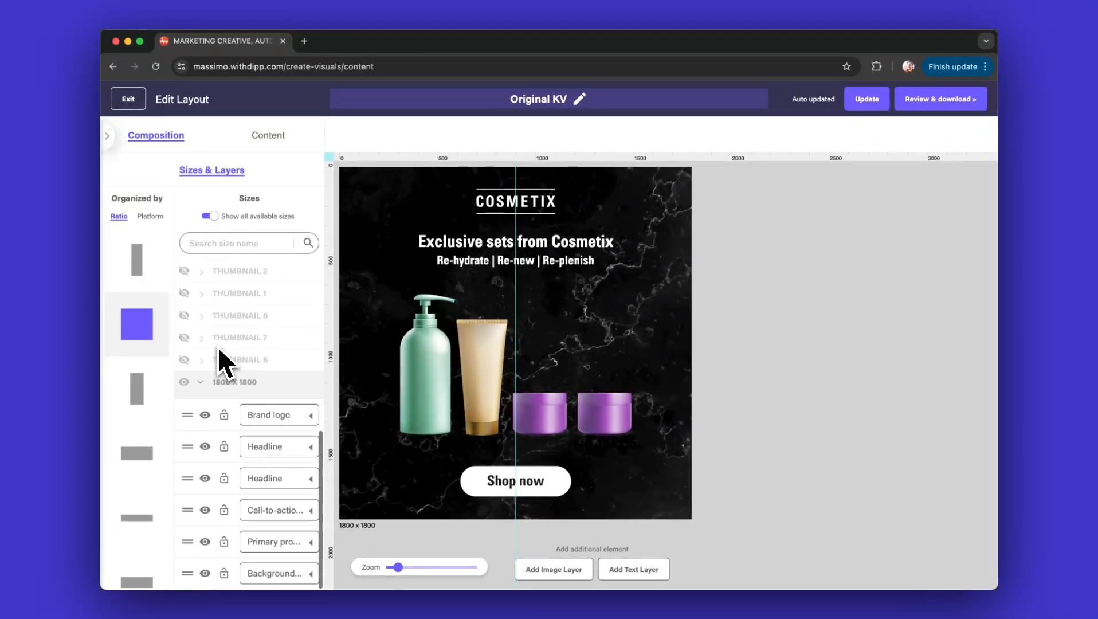
{"action": "scroll", "coordinate": [219, 347], "scroll_direction": "up", "scroll_amount": 10}
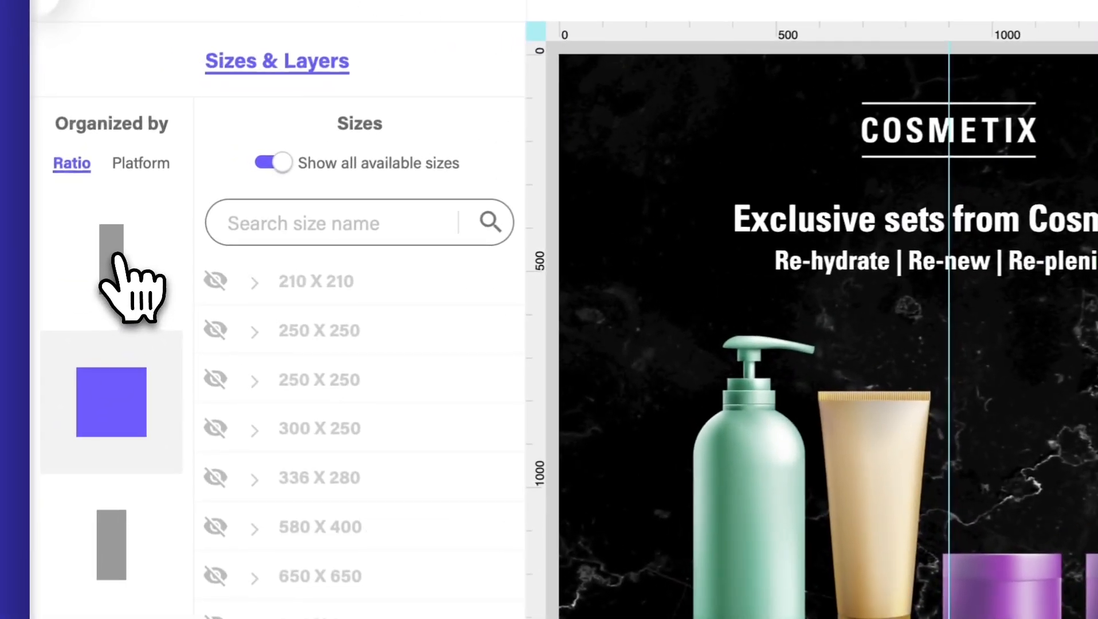
{"action": "left_click", "coordinate": [115, 261]}
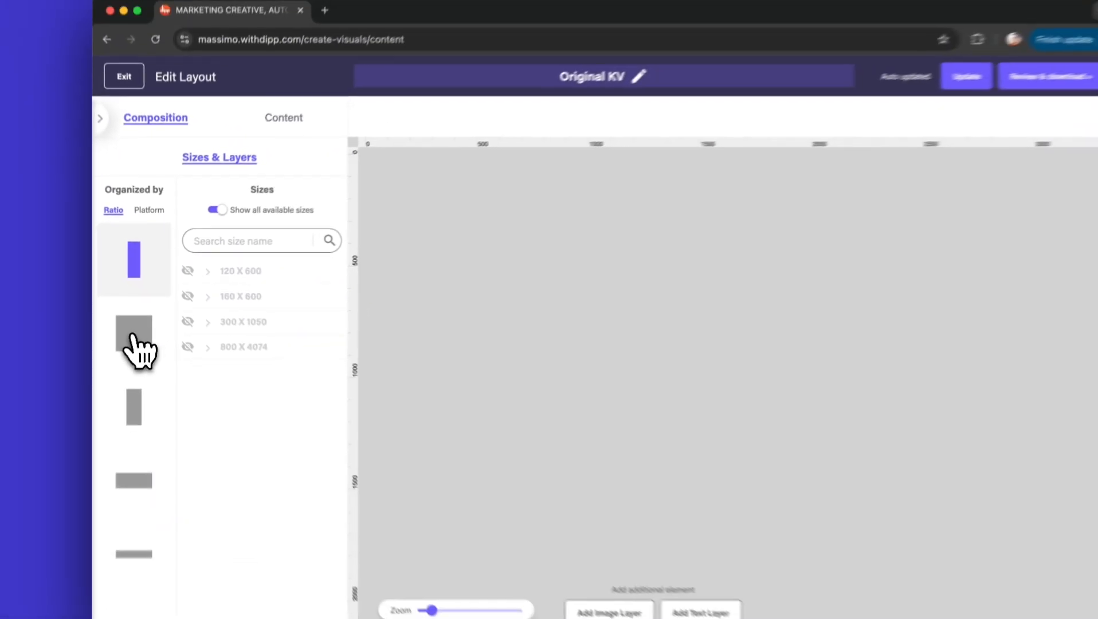
{"action": "left_click", "coordinate": [111, 403]}
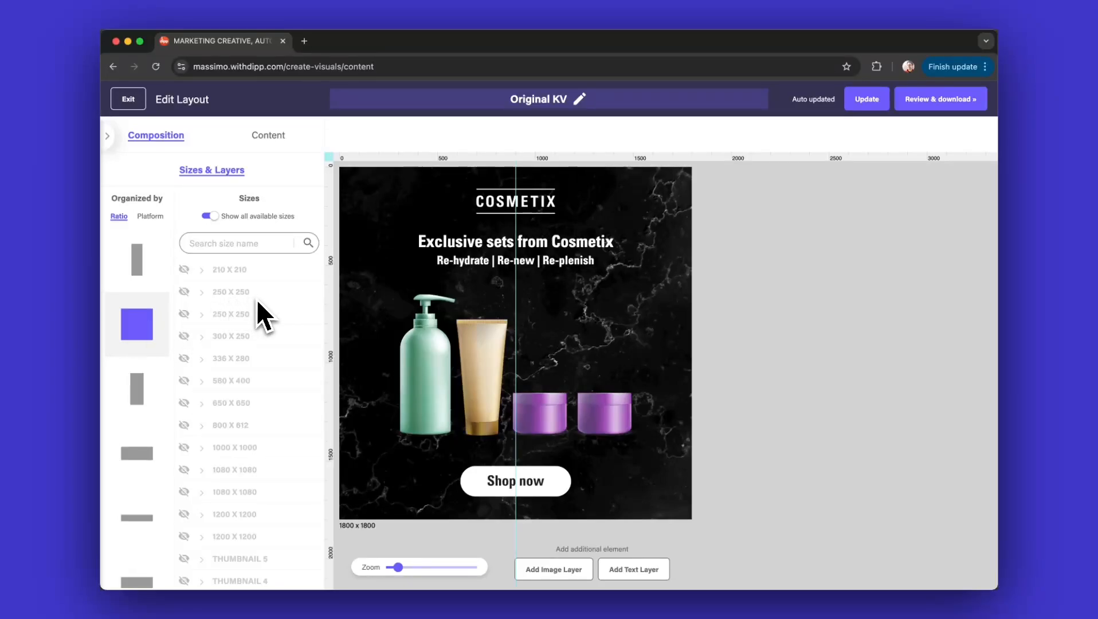
Enable the second 250 x 250, 300 x 250, 650 x 650, 1000 x 1000 and second 1080 x 1080 sizes for the square ratio
{"action": "scroll", "coordinate": [220, 321], "scroll_direction": "down", "scroll_amount": 1}
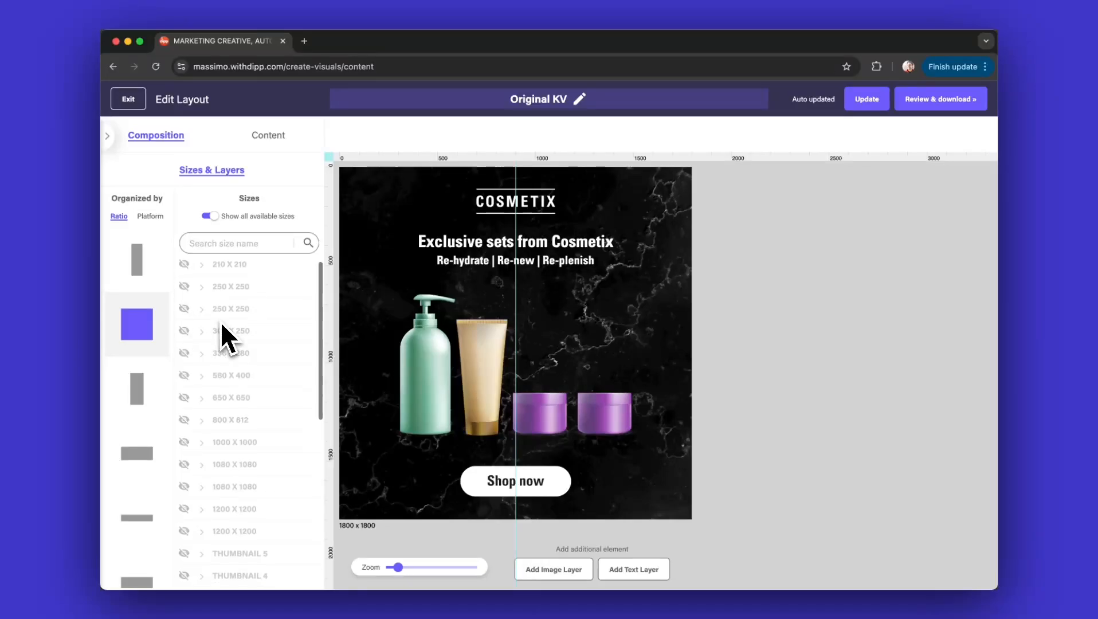
{"action": "scroll", "coordinate": [221, 325], "scroll_direction": "down", "scroll_amount": 1}
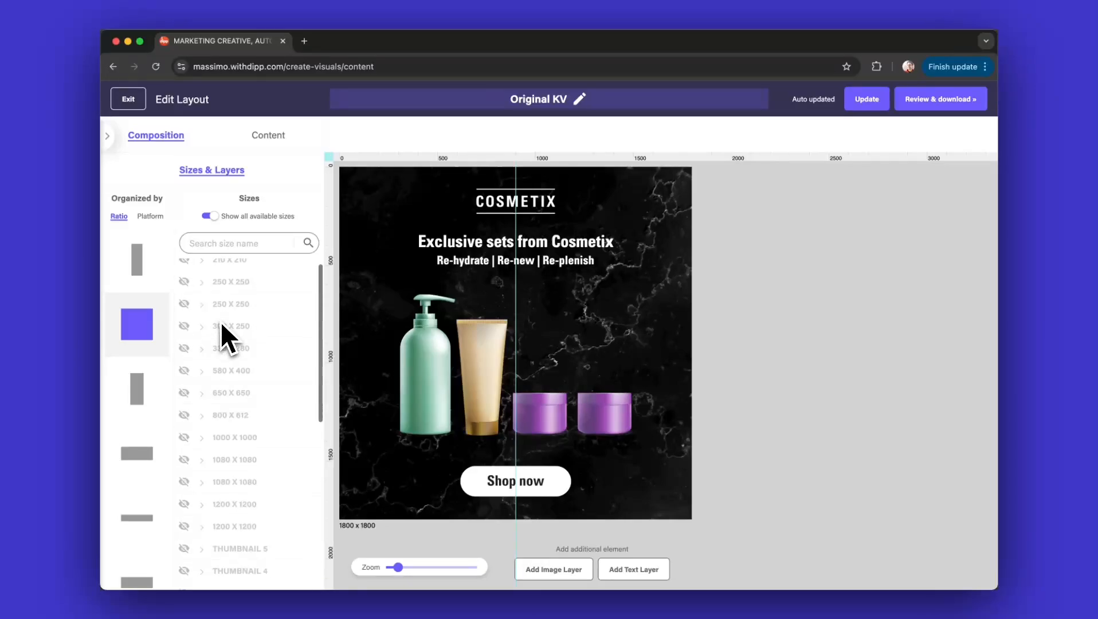
{"action": "left_click", "coordinate": [184, 303]}
{"action": "left_click", "coordinate": [184, 326]}
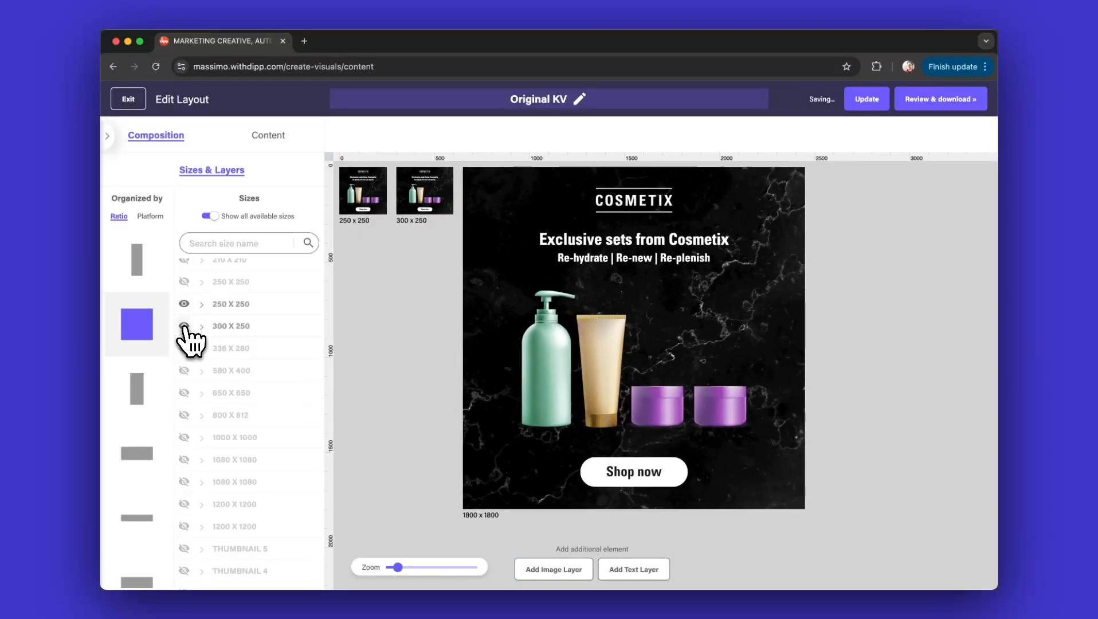
{"action": "scroll", "coordinate": [184, 392], "scroll_direction": "down", "scroll_amount": 1}
{"action": "left_click", "coordinate": [184, 391]}
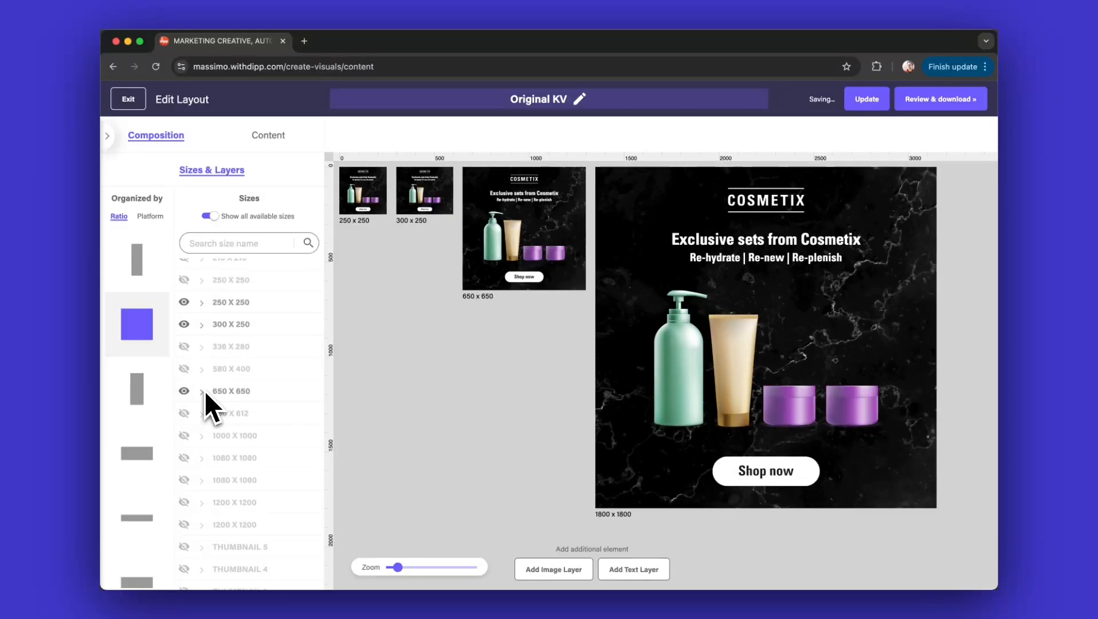
{"action": "scroll", "coordinate": [204, 391], "scroll_direction": "down", "scroll_amount": 2}
{"action": "left_click", "coordinate": [184, 384]}
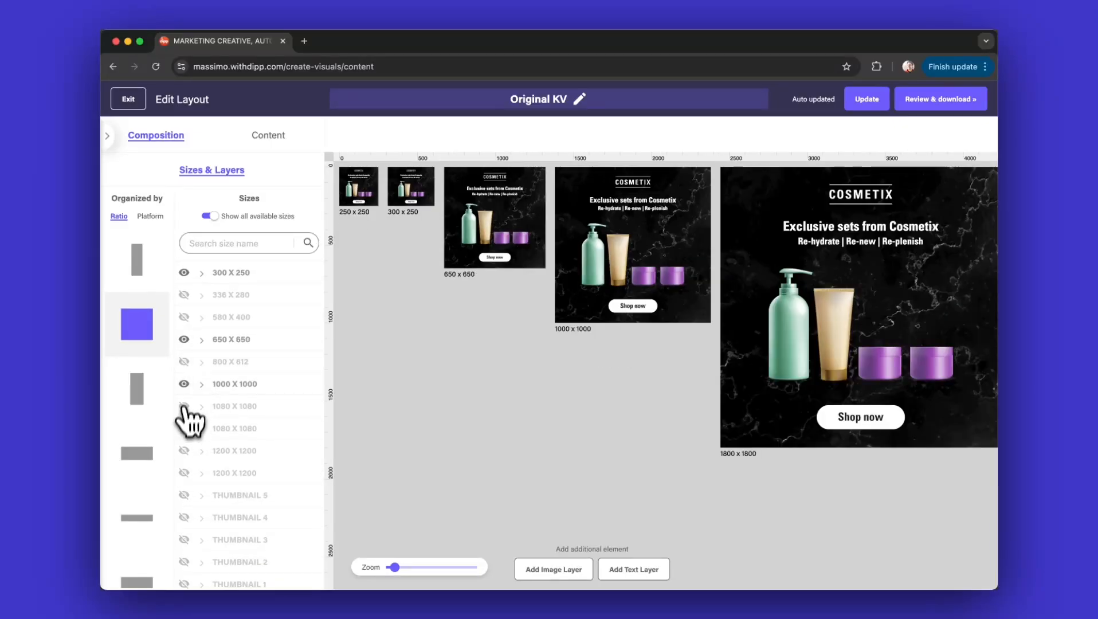
{"action": "left_click", "coordinate": [184, 428]}
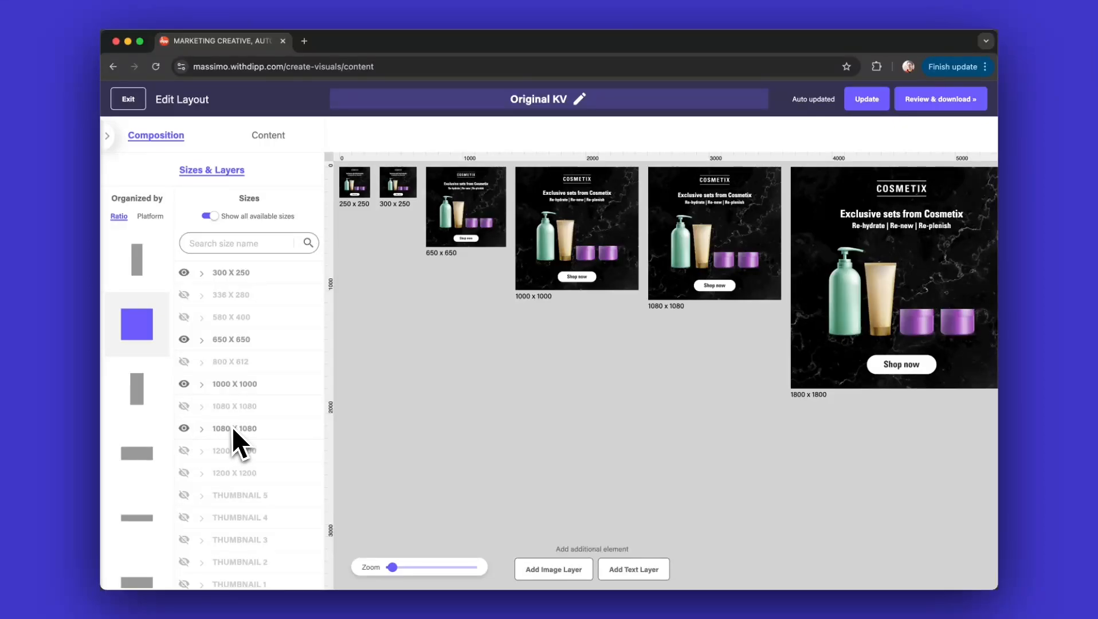
Enable the second 1200 x 628 landscape size and set its background layer to width 1200 and height 628
{"action": "left_click", "coordinate": [142, 457]}
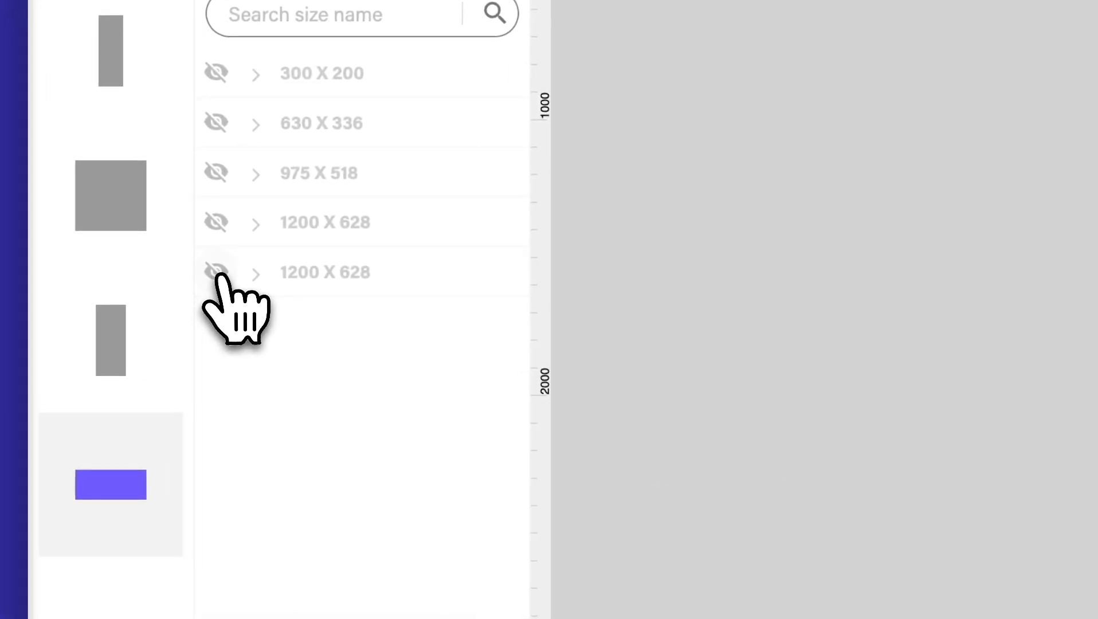
{"action": "left_click", "coordinate": [216, 272]}
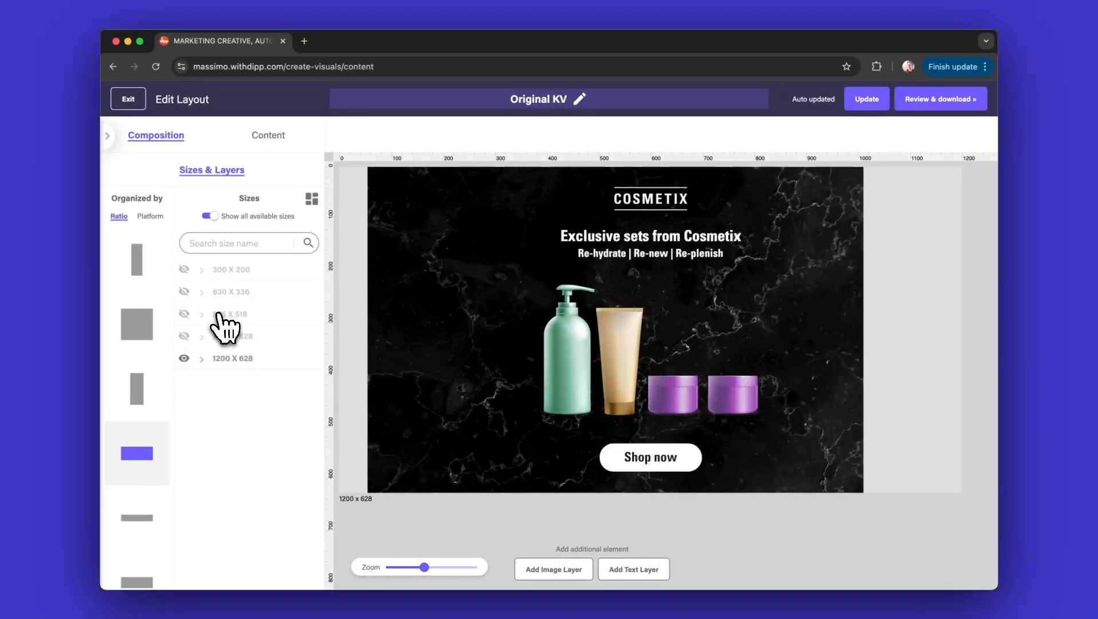
{"action": "left_click", "coordinate": [383, 243]}
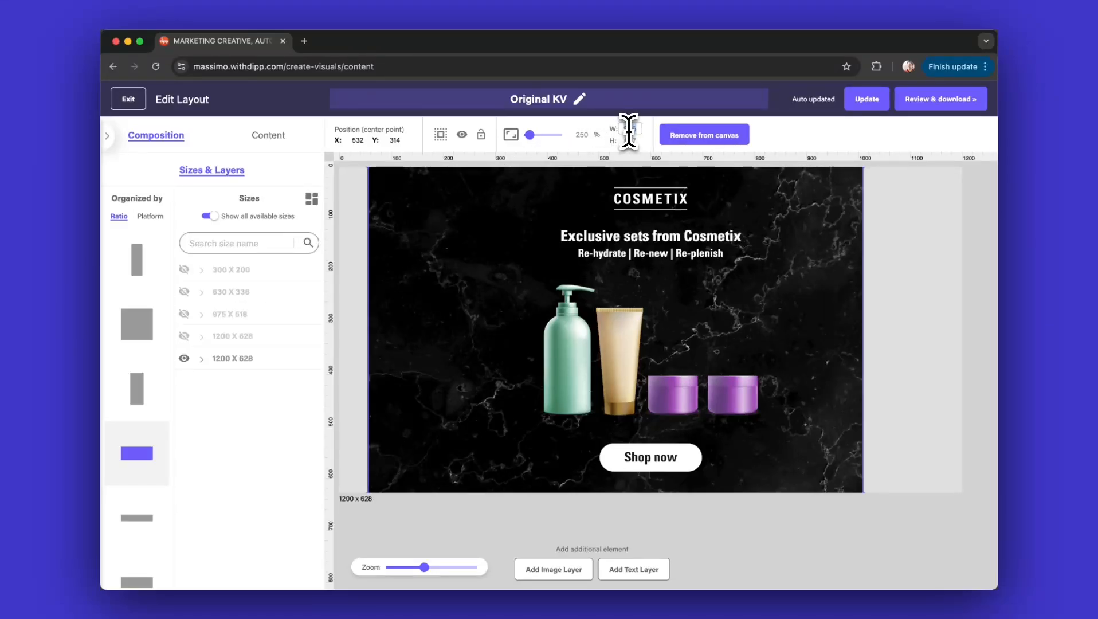
{"action": "type", "text": "1200"}
{"action": "key", "text": "Tab"}
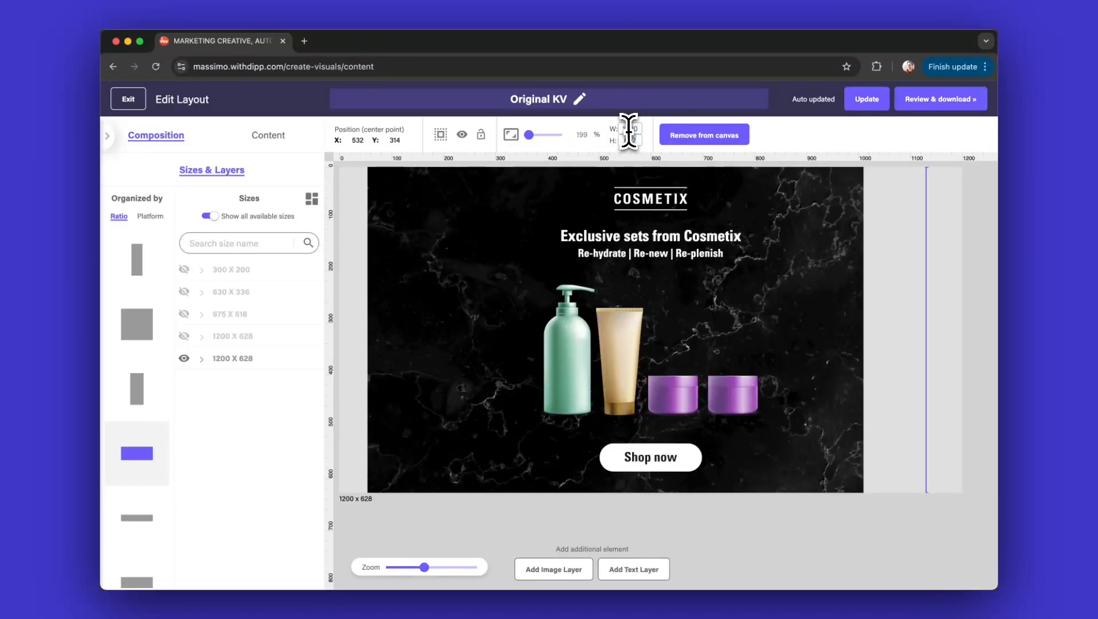
{"action": "type", "text": "628"}
{"action": "key", "text": "Return"}
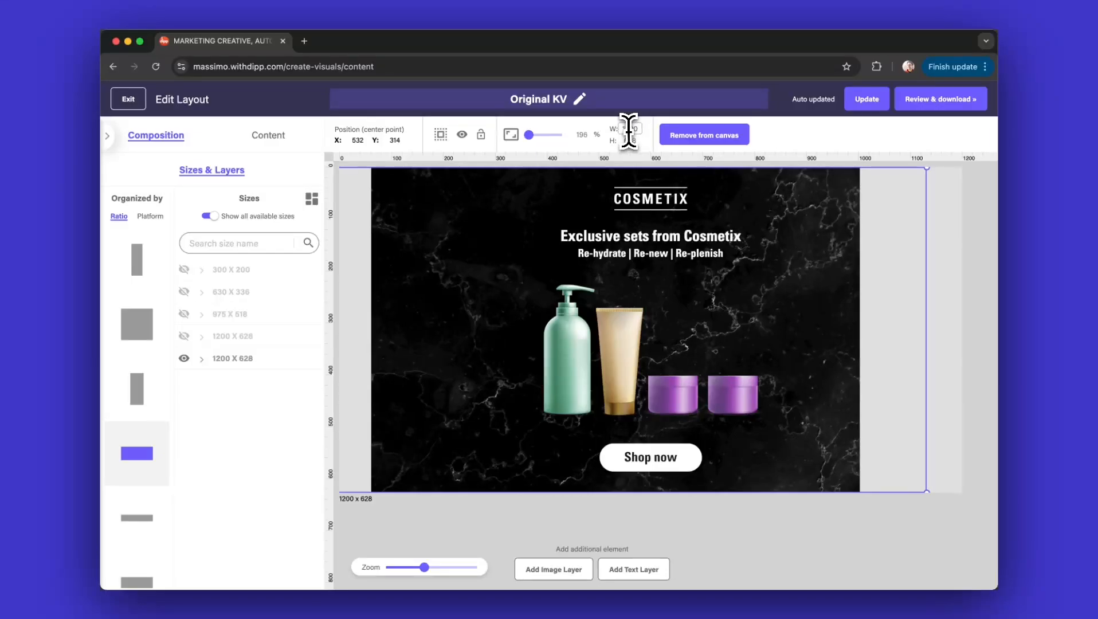
Apply Fill image to the 1200 x 628 background and move it to X 600, Y 314 to cover the canvas
{"action": "left_click", "coordinate": [512, 136]}
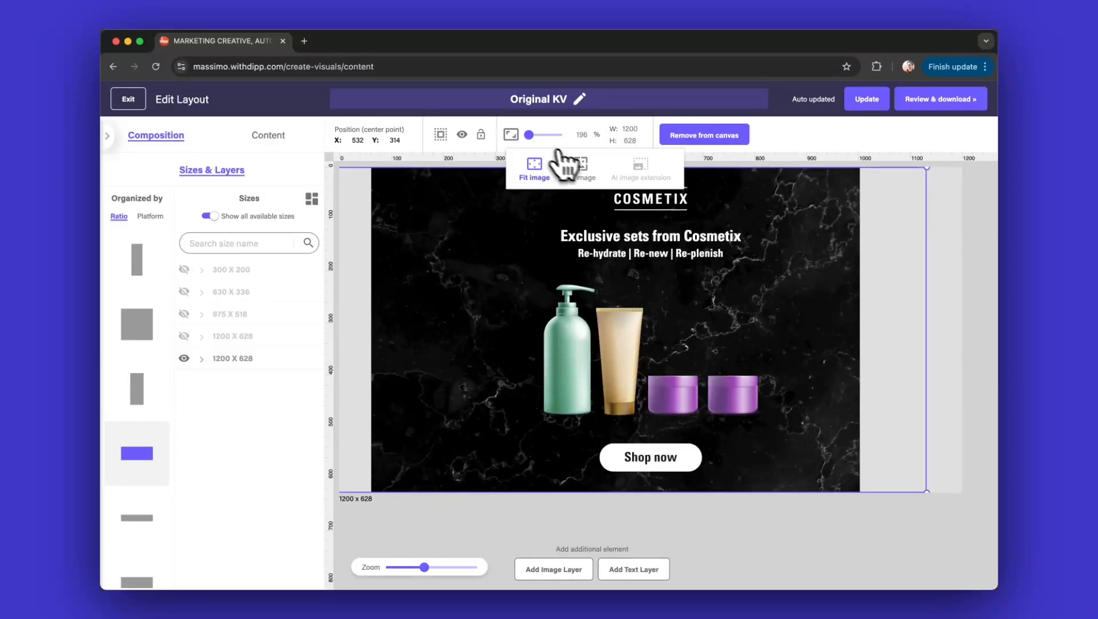
{"action": "left_click", "coordinate": [580, 171]}
{"action": "left_click_drag", "start_coordinate": [395, 230], "coordinate": [457, 257]}
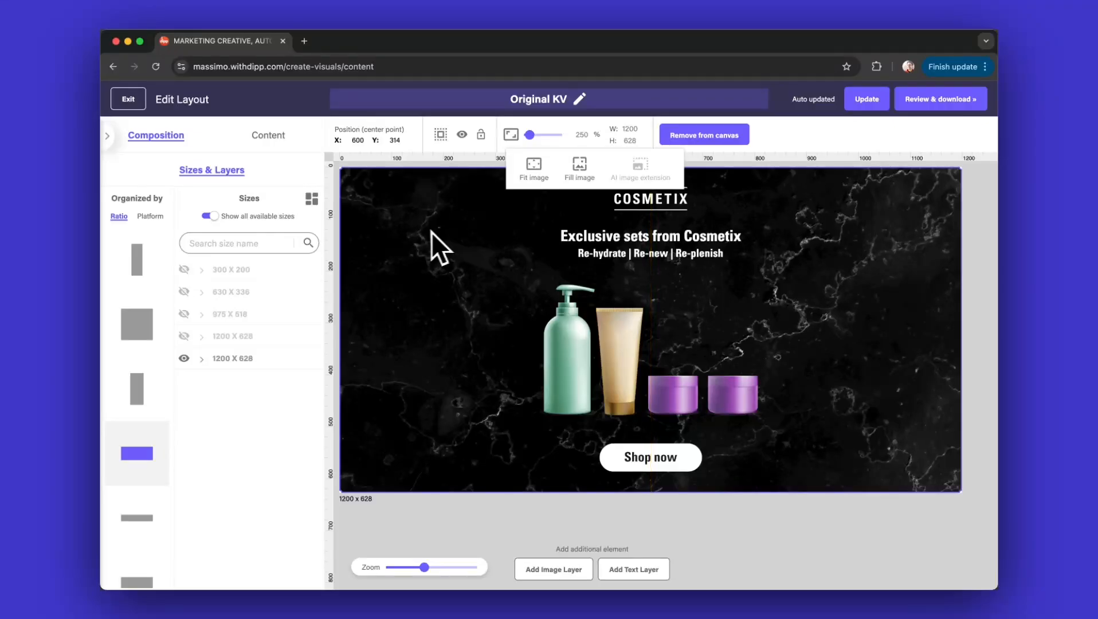
Arrange the 1200 x 628 layout with the product image on the left half and the logo, headlines and Shop now button on the right
{"action": "left_click_drag", "start_coordinate": [644, 391], "coordinate": [471, 462]}
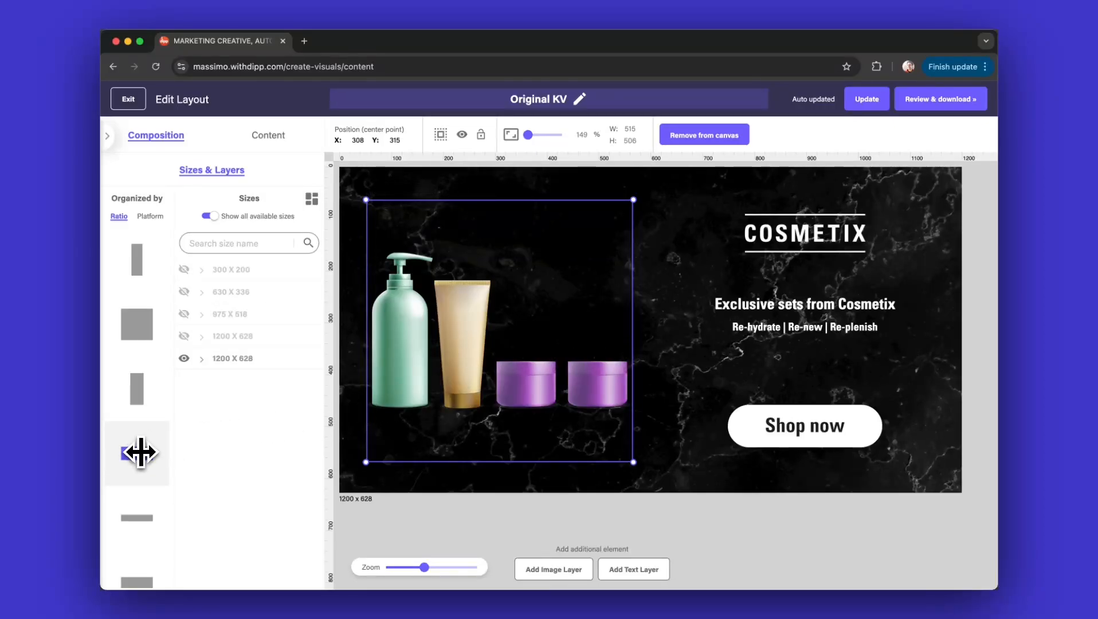
Enable the 975 x 518, 630 x 336 and 300 x 200 landscape sizes
{"action": "left_click", "coordinate": [184, 314]}
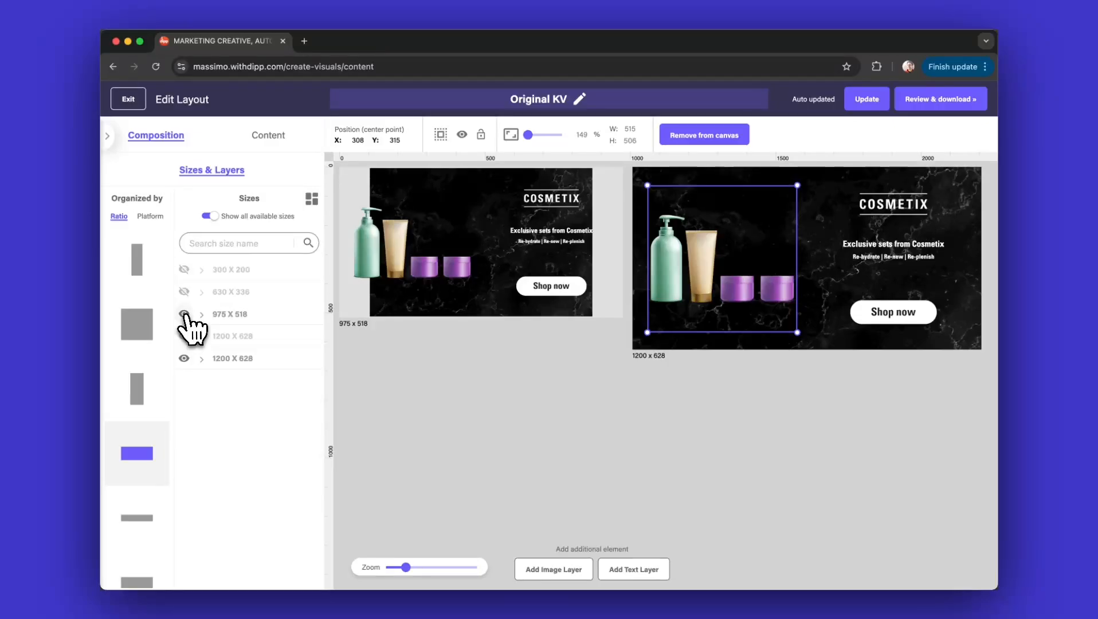
{"action": "left_click", "coordinate": [184, 292]}
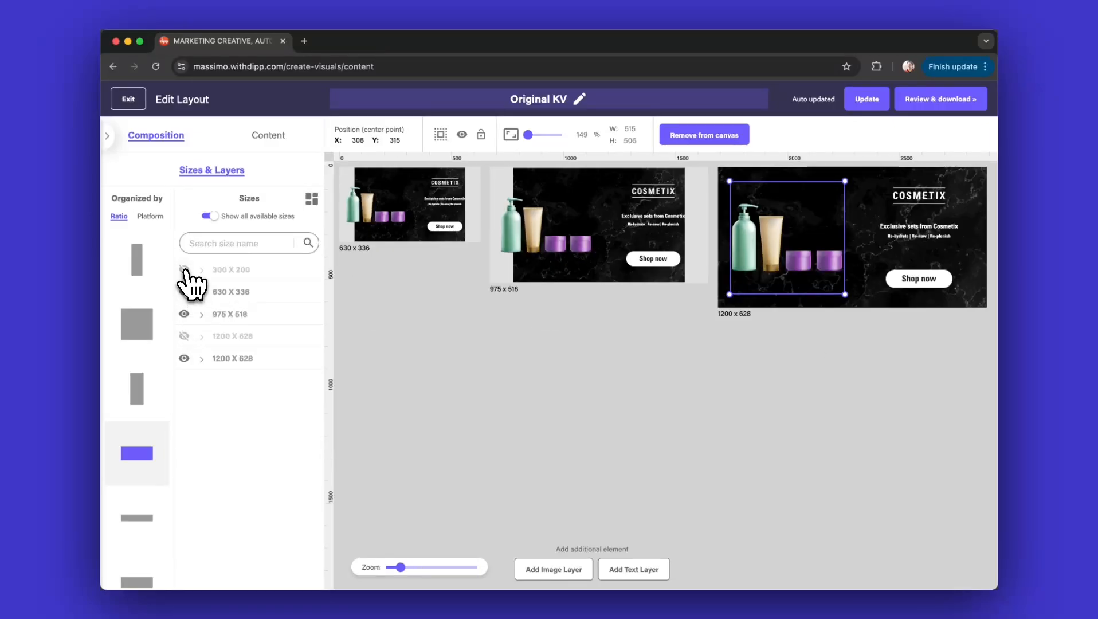
{"action": "left_click", "coordinate": [184, 270]}
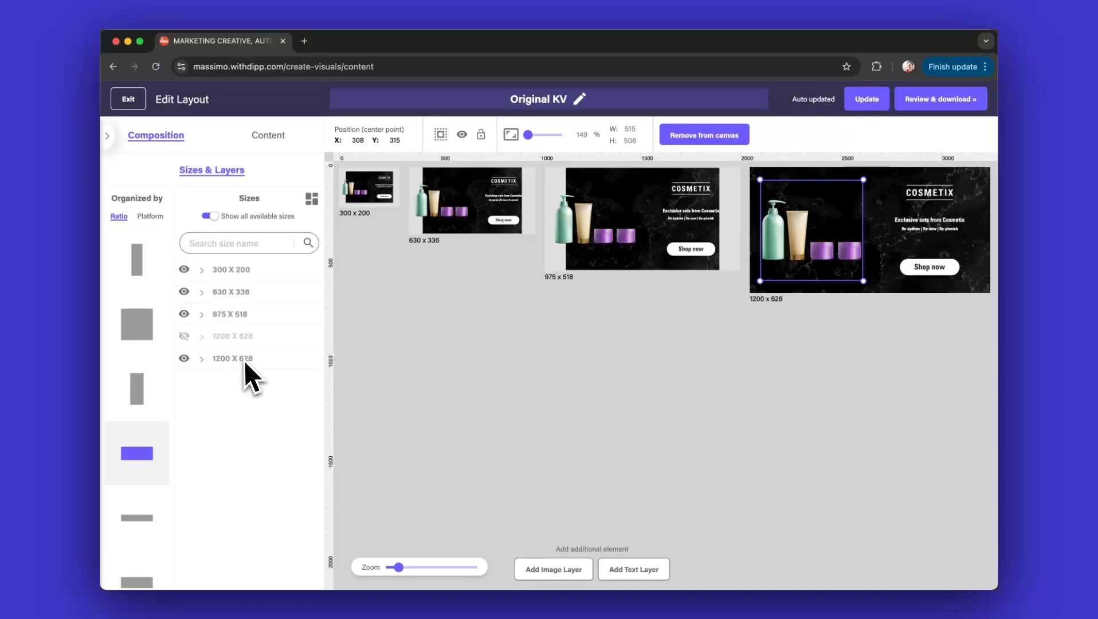
Set the 975 x 518 background's height to 518 and apply Fill image so it covers the canvas
{"action": "left_click", "coordinate": [576, 267]}
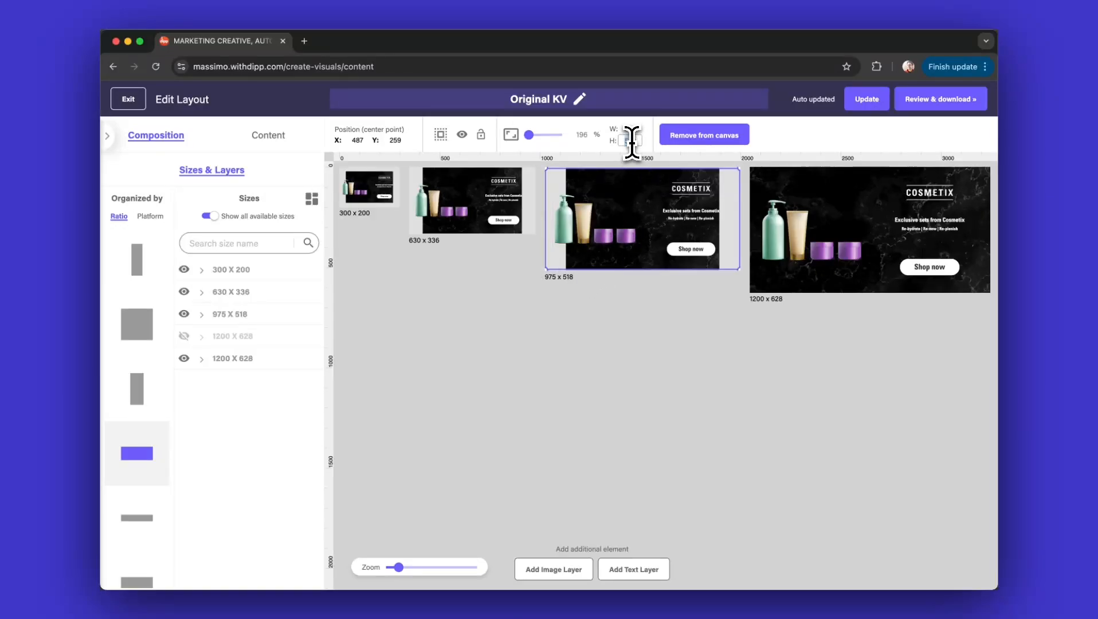
{"action": "left_click", "coordinate": [510, 135]}
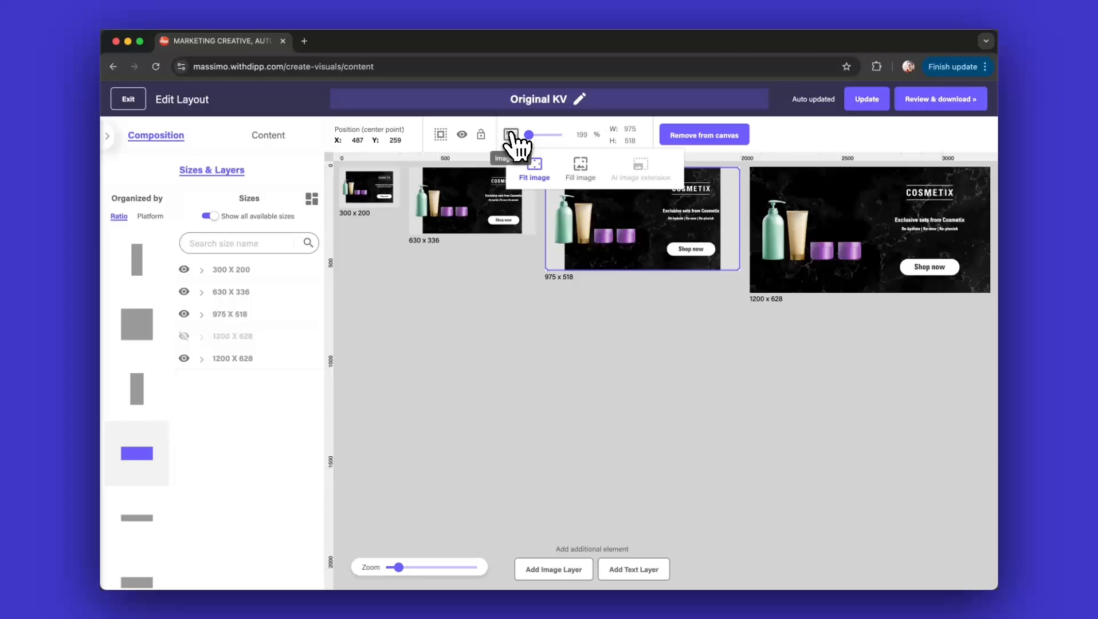
{"action": "left_click", "coordinate": [580, 167]}
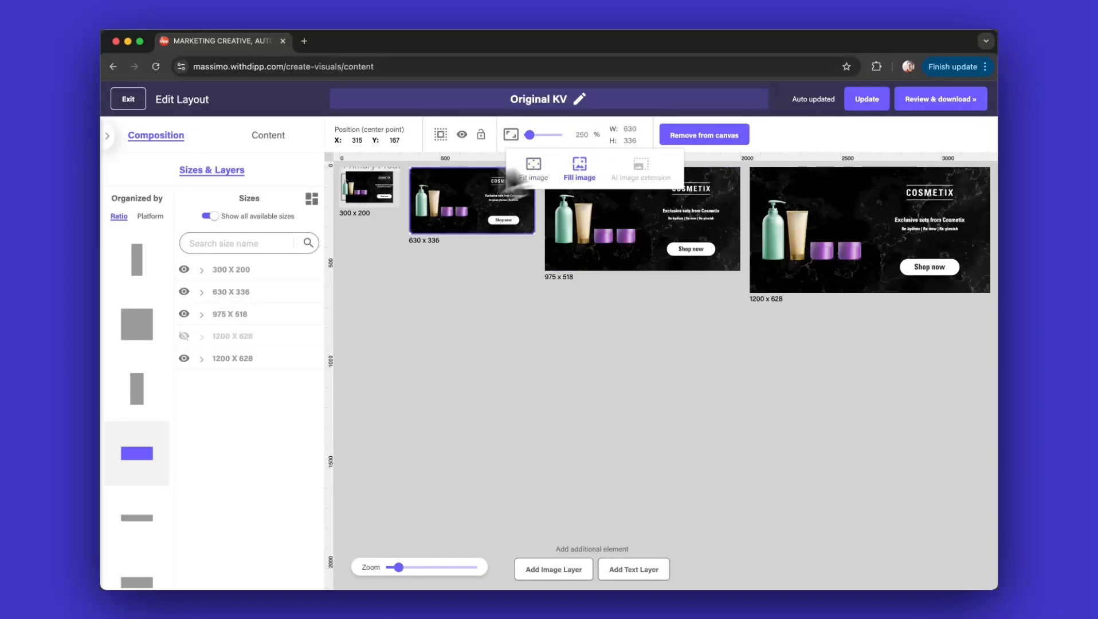
Apply Fill image to the backgrounds of the 630 x 336 and 300 x 200 sizes
{"action": "left_click_drag", "start_coordinate": [399, 568], "coordinate": [414, 568]}
{"action": "left_click", "coordinate": [383, 176]}
{"action": "left_click", "coordinate": [511, 135]}
{"action": "left_click", "coordinate": [580, 167]}
{"action": "left_click", "coordinate": [511, 135]}
{"action": "left_click", "coordinate": [562, 335]}
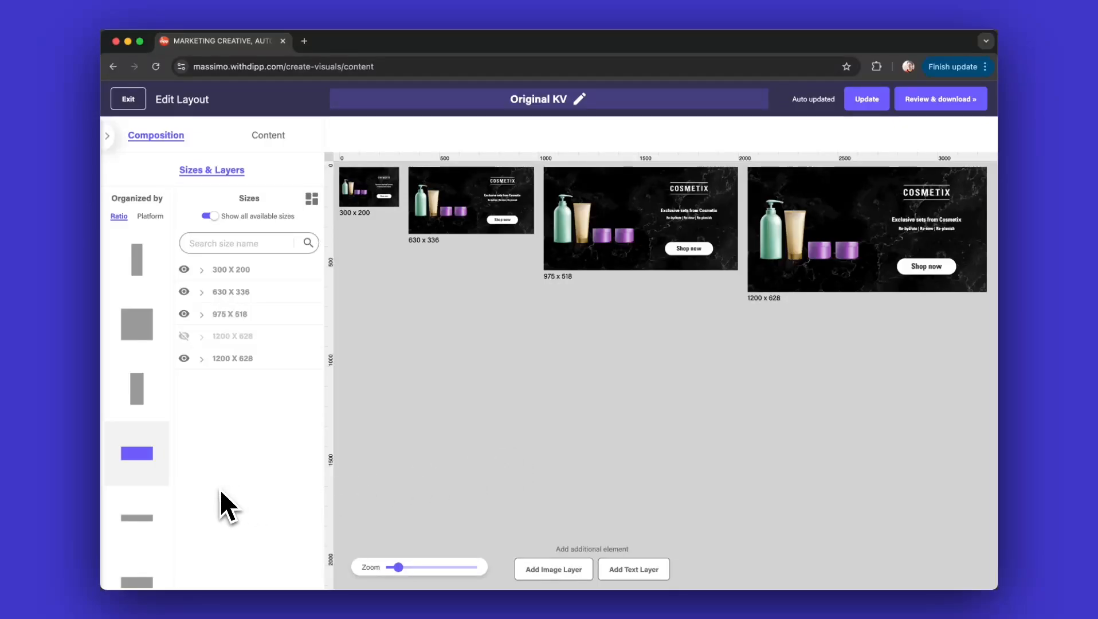
Display the enabled sizes of all ratio groups together on the canvas
{"action": "left_click", "coordinate": [312, 200]}
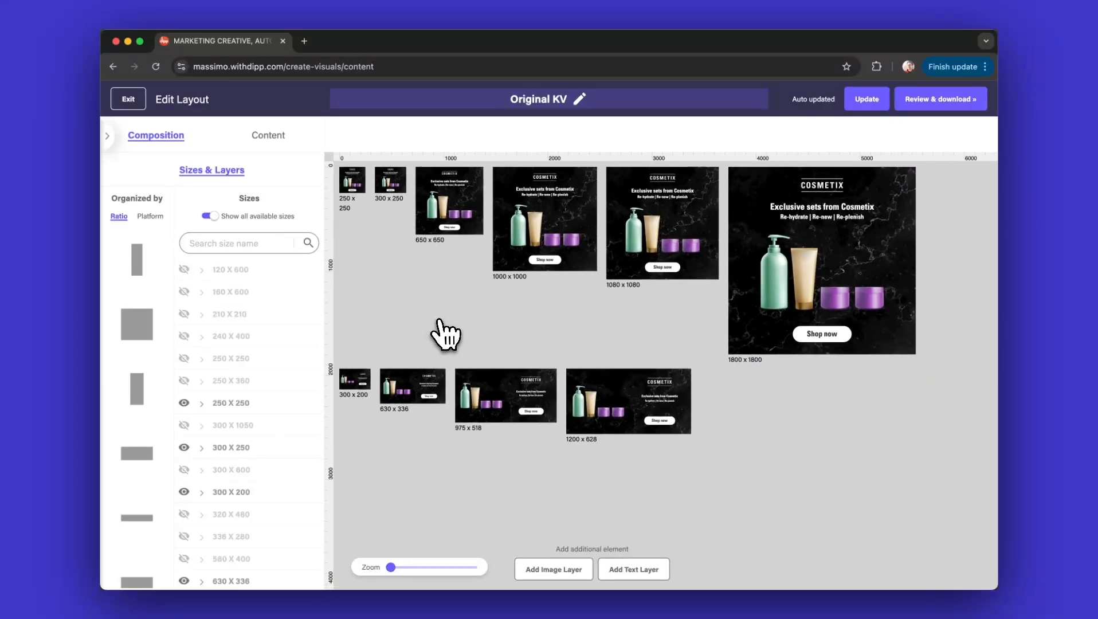